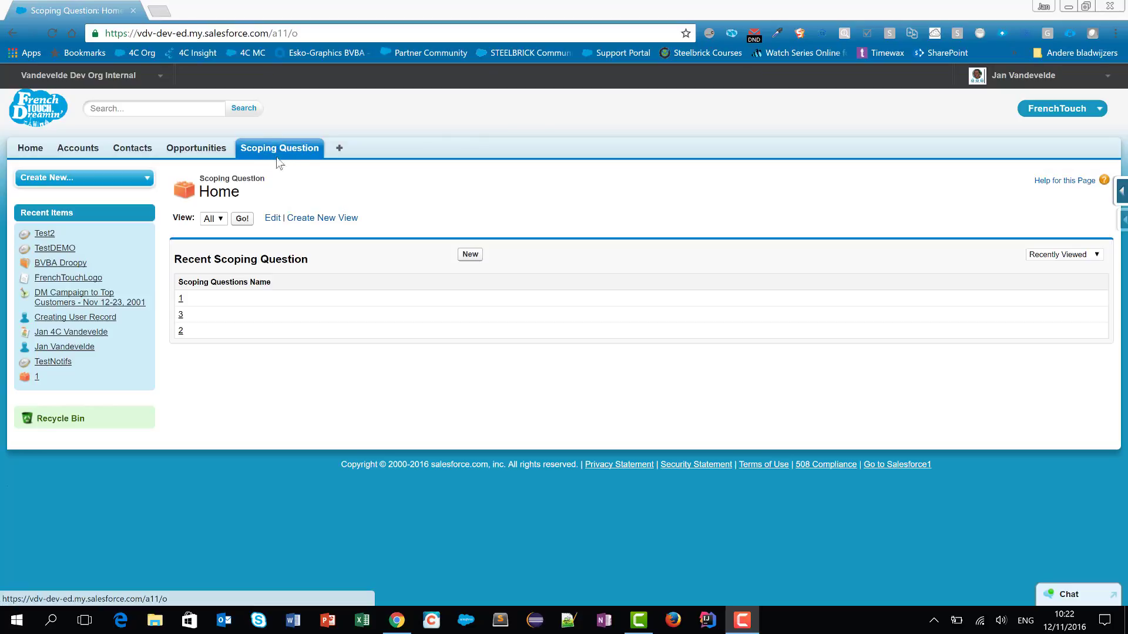
# List all scoping questions, narrow the Category column and widen the Question column to show the full question texts
pyautogui.click(242, 219)
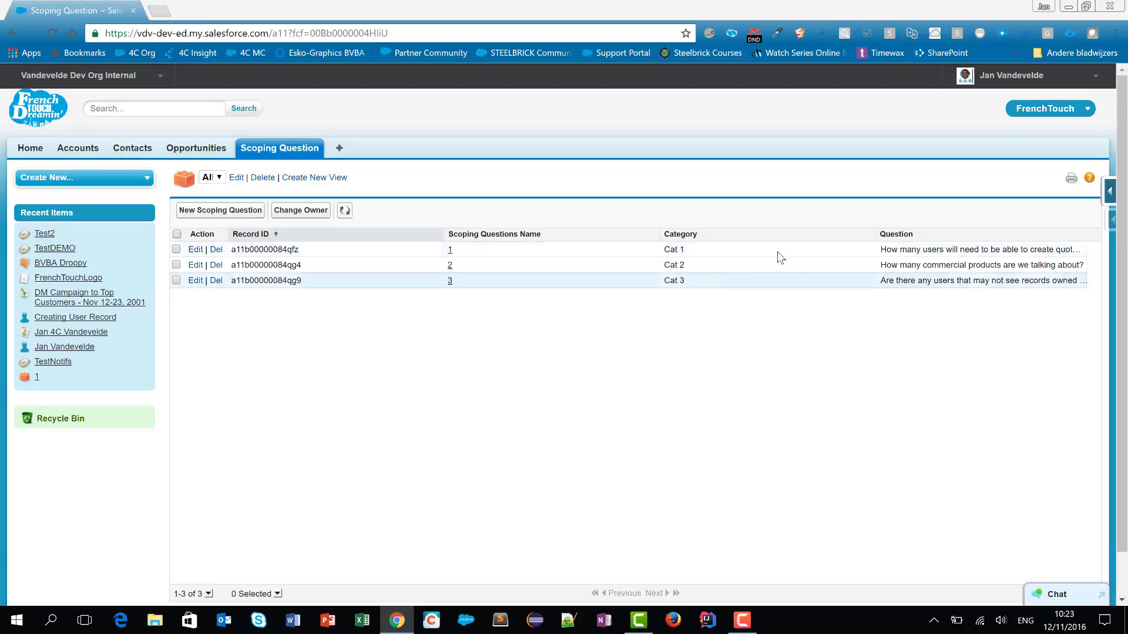
pyautogui.moveTo(872, 234); pyautogui.dragTo(738, 234)
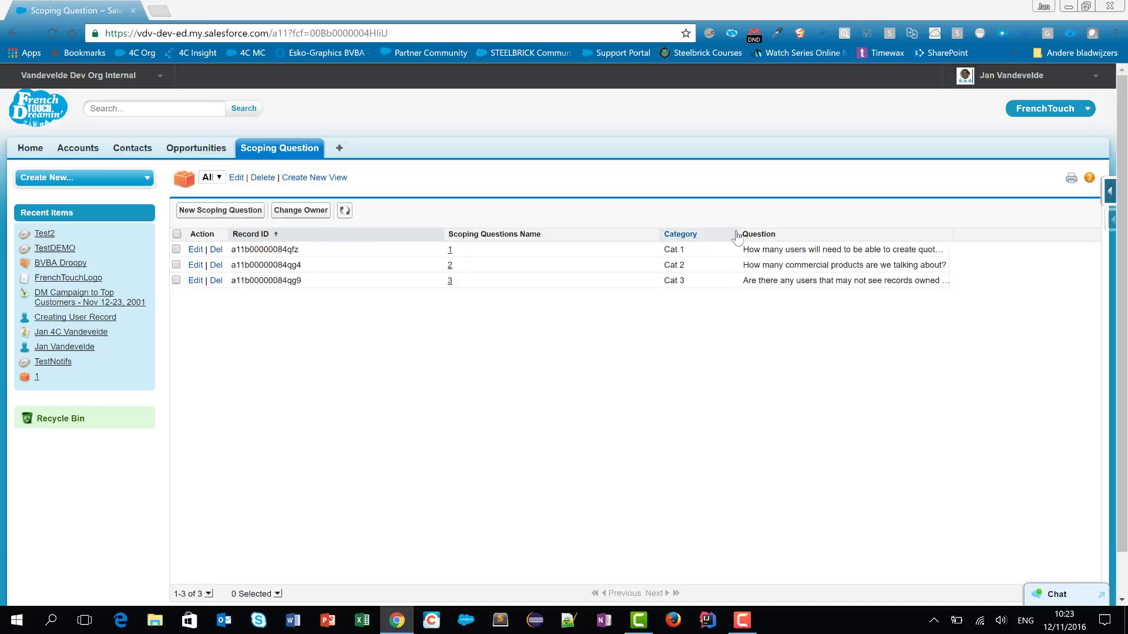
pyautogui.moveTo(952, 234); pyautogui.dragTo(1086, 251)
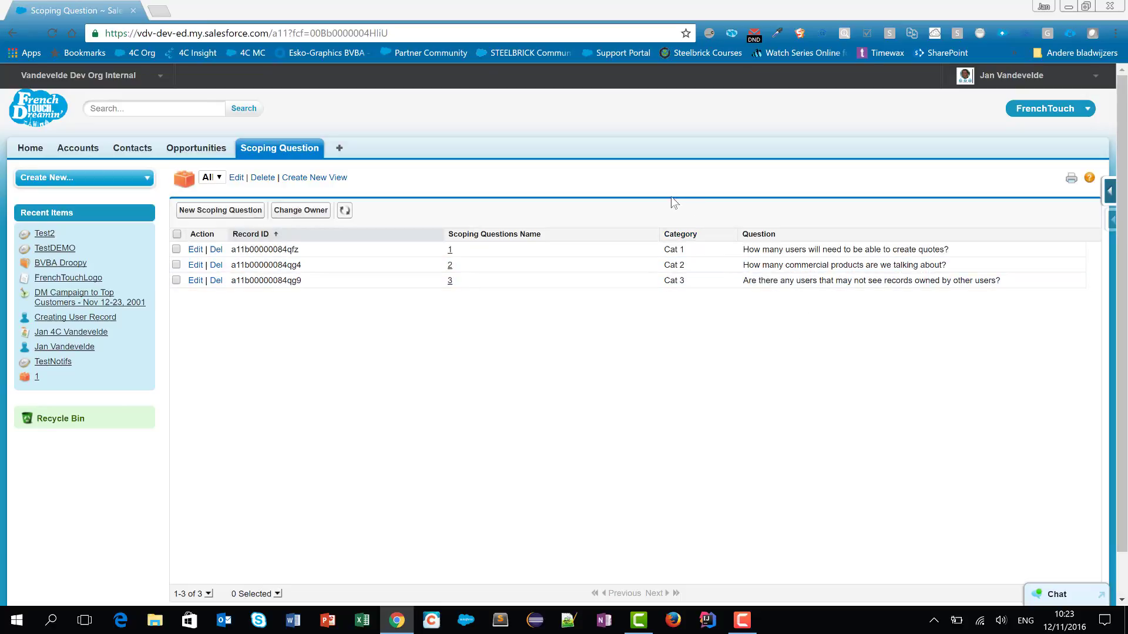
# Open the BVBA Droopy account from the recent opportunities and start a new opportunity for it
pyautogui.click(196, 149)
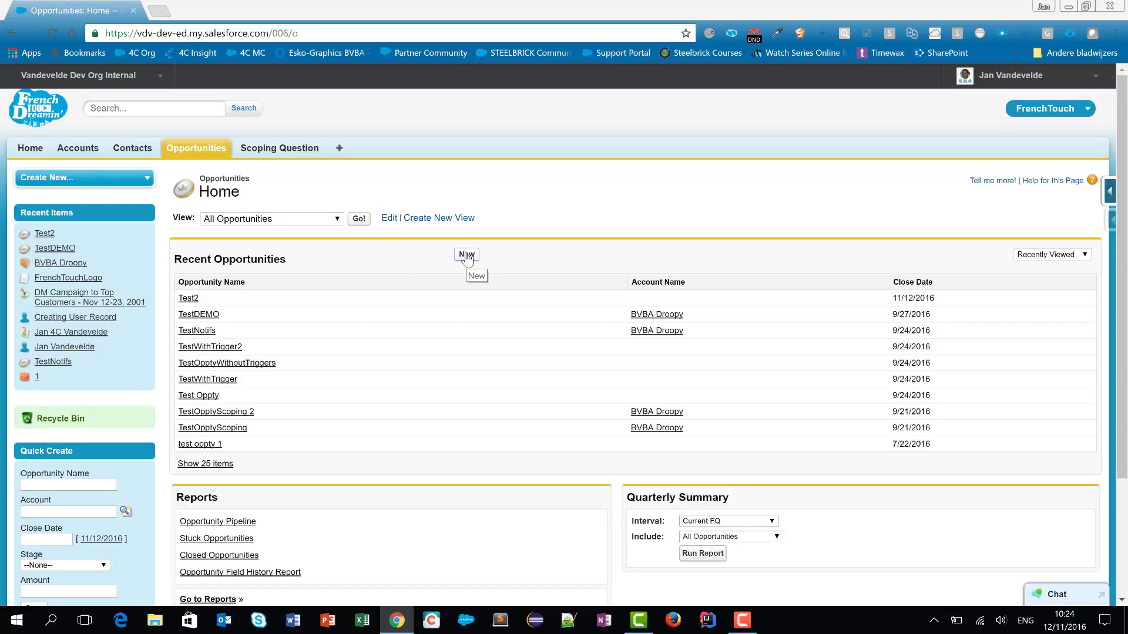
pyautogui.click(654, 316)
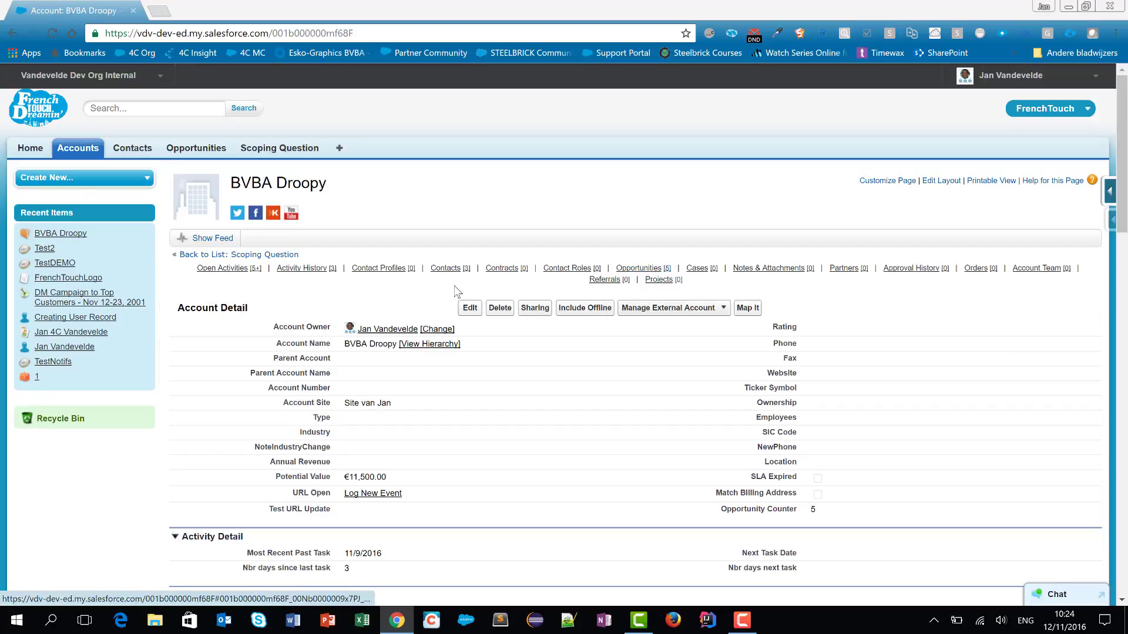
pyautogui.moveTo(634, 271)
pyautogui.click(484, 291)
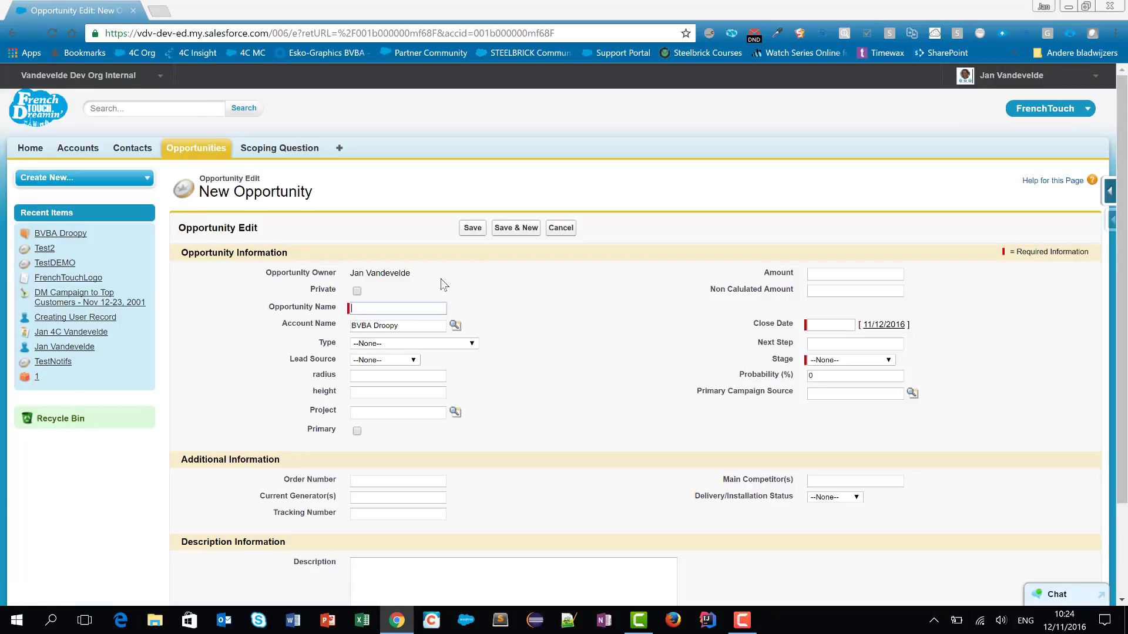
# Name the opportunity Testing 123, set its close date to 11/12/2016 and stage to Prospecting, and save it
pyautogui.write('Te')
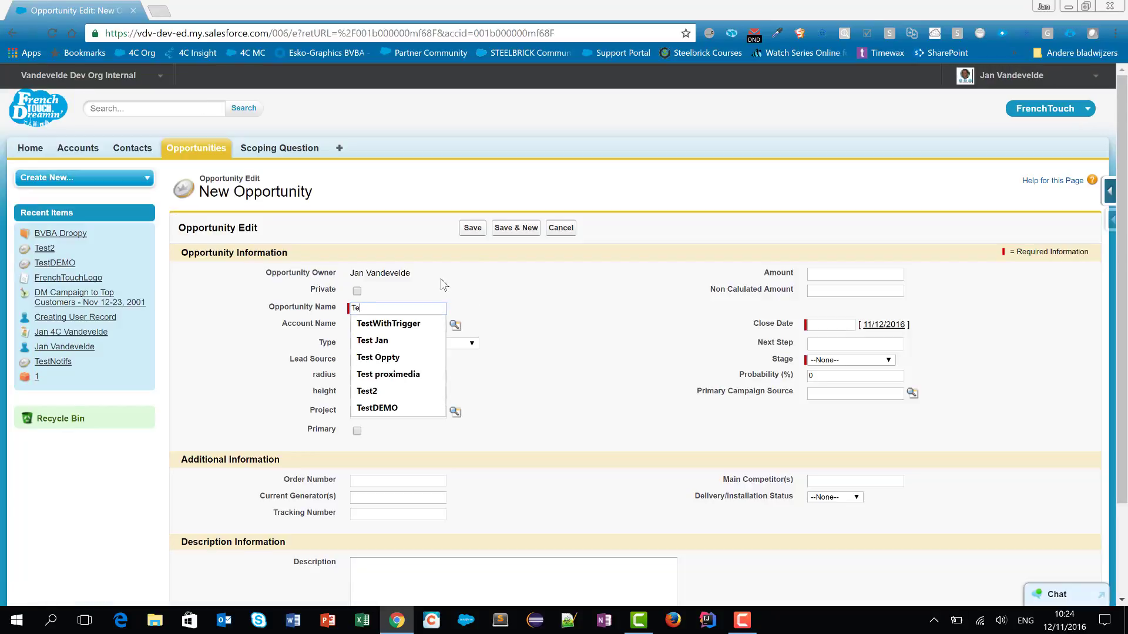
pyautogui.write('sting 123')
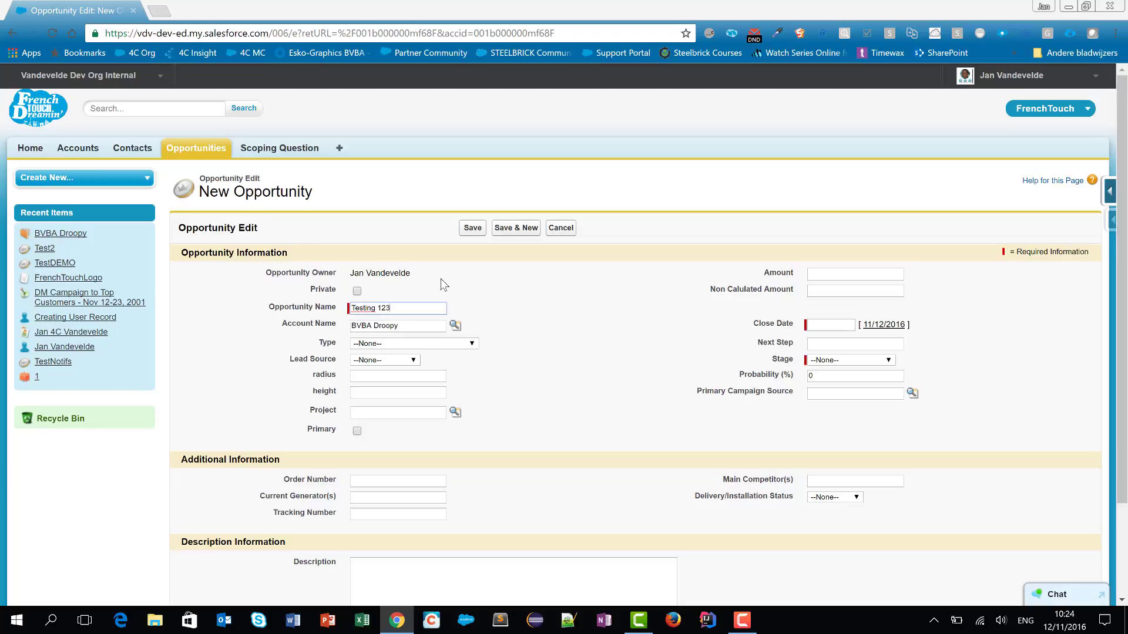
pyautogui.click(883, 325)
pyautogui.click(835, 360)
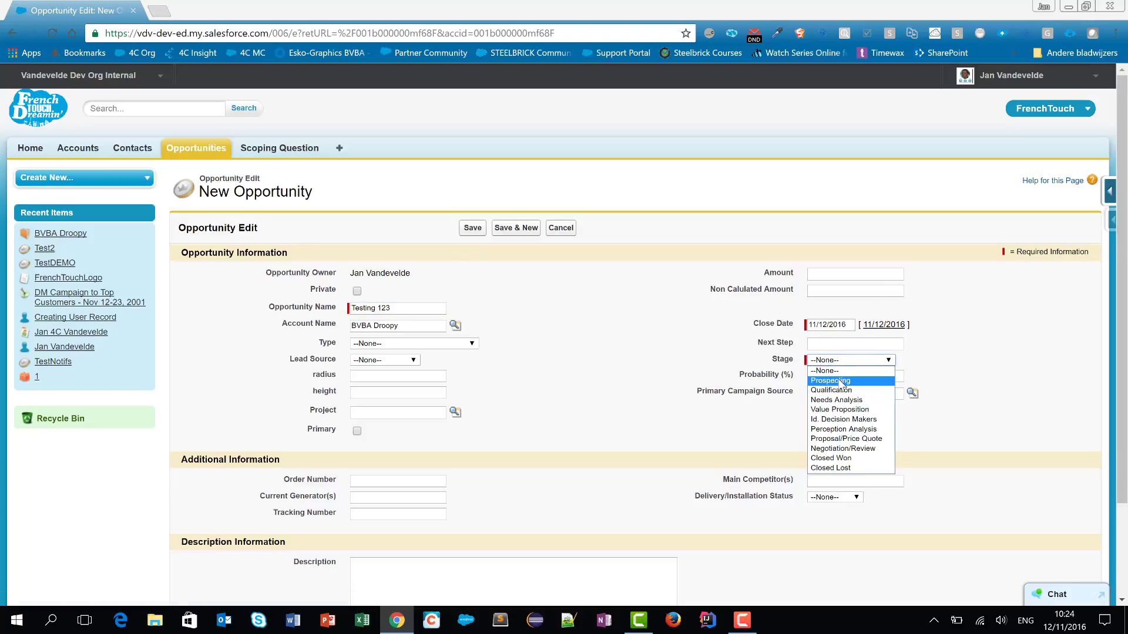
pyautogui.click(834, 377)
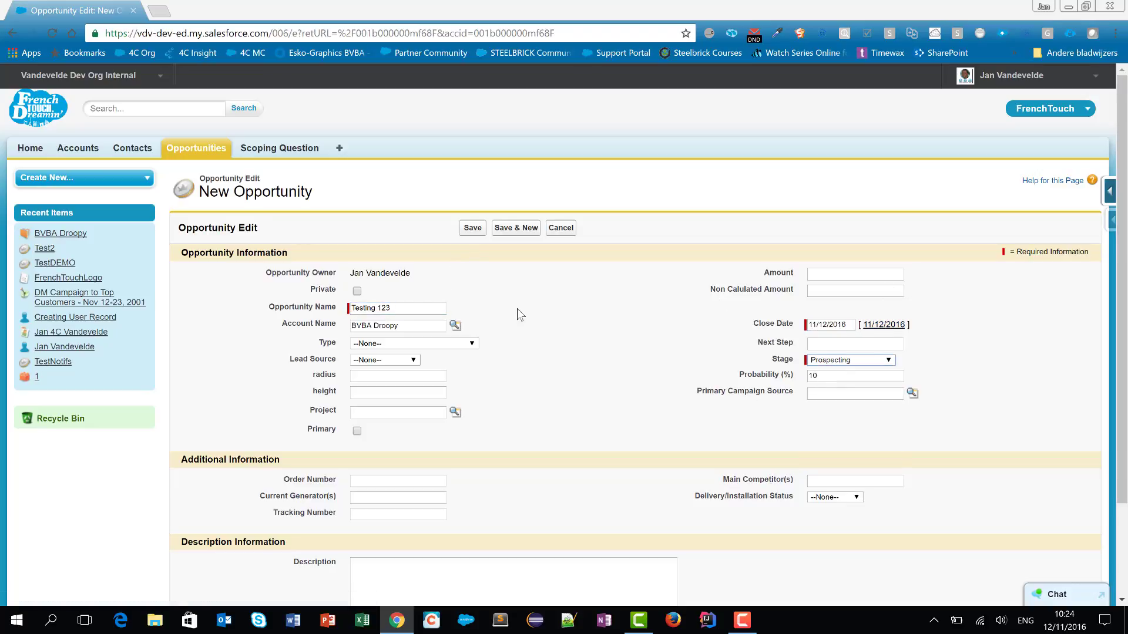
pyautogui.click(470, 231)
pyautogui.click(473, 228)
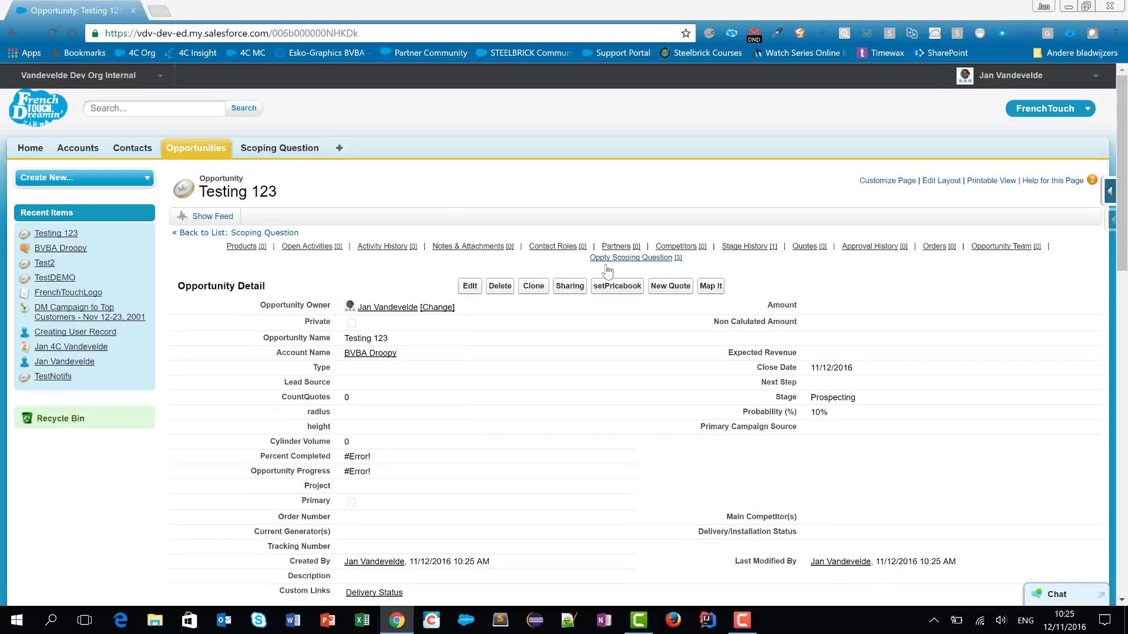
# Find Process Builder in Setup and open version 1 of the LaunchScopingQuestionsFlow process
pyautogui.moveTo(612, 263)
pyautogui.click(983, 77)
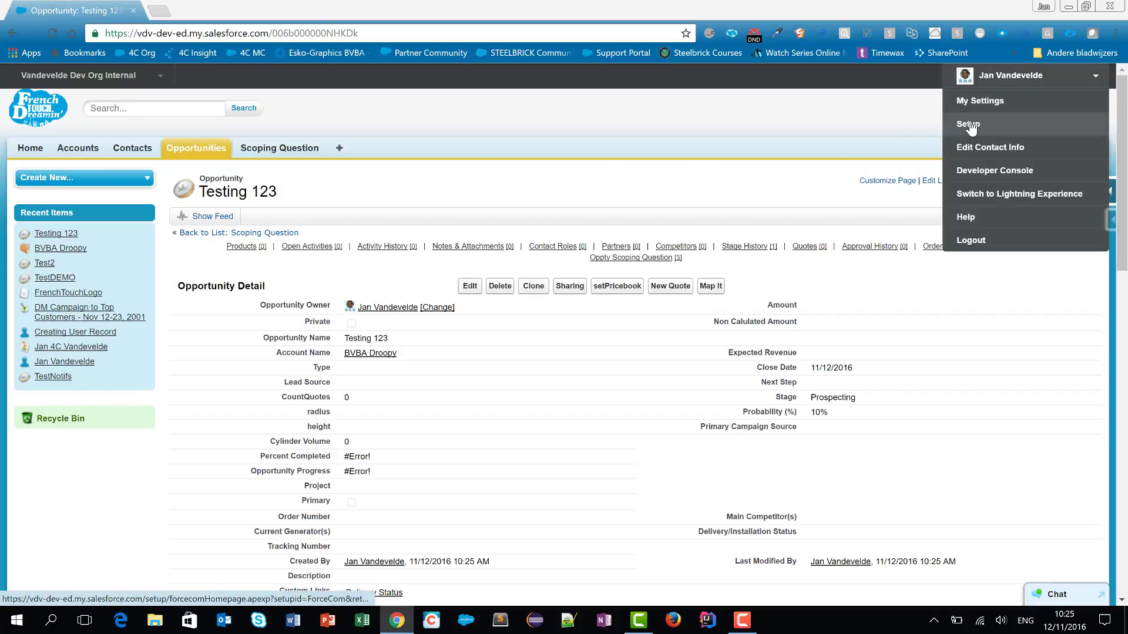
pyautogui.click(969, 123)
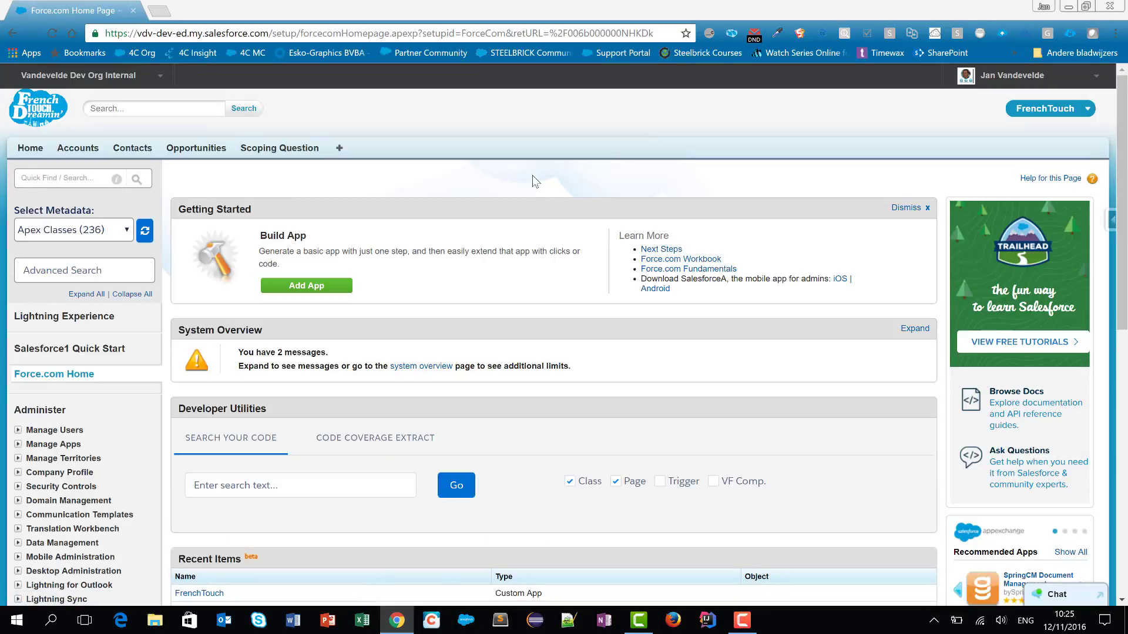
pyautogui.click(70, 178)
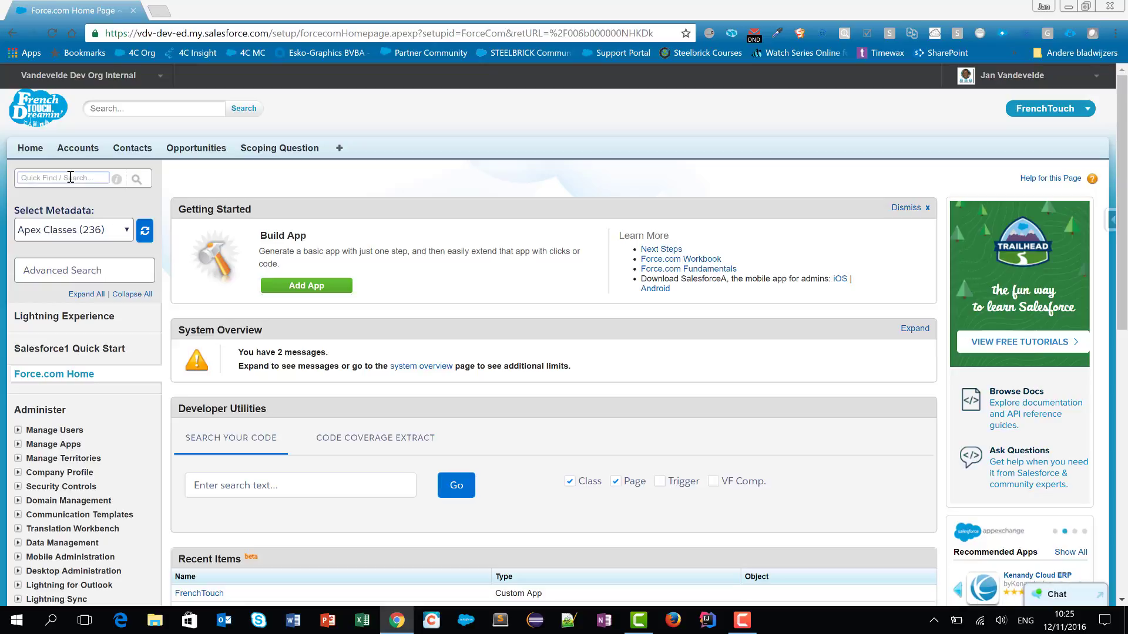
pyautogui.write('process')
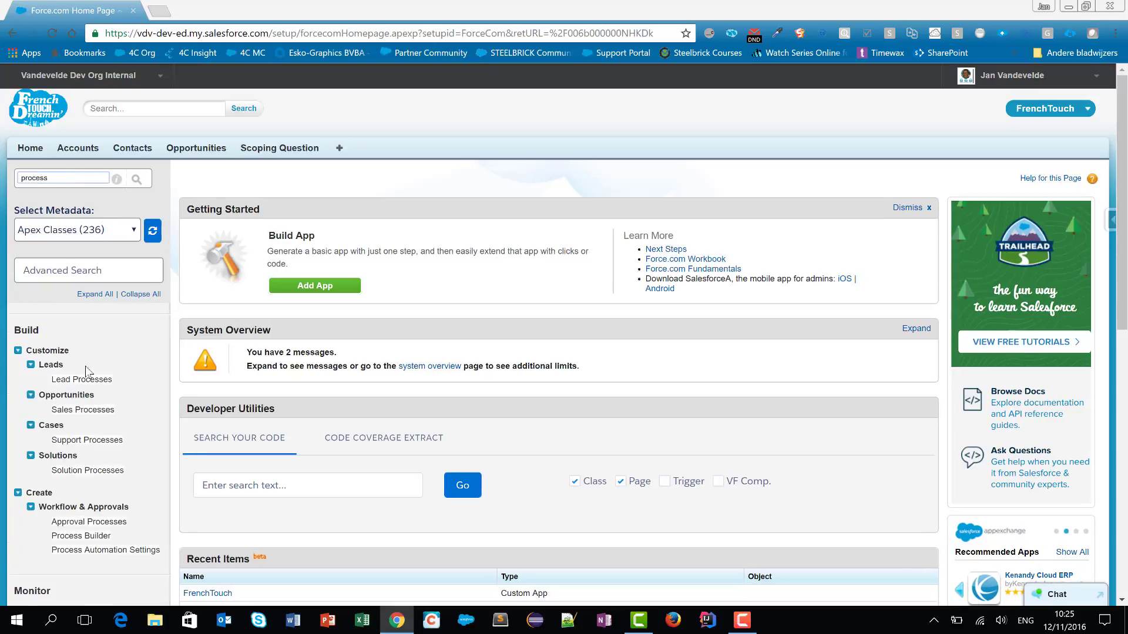
pyautogui.scroll(-2, 86, 366)
pyautogui.click(92, 398)
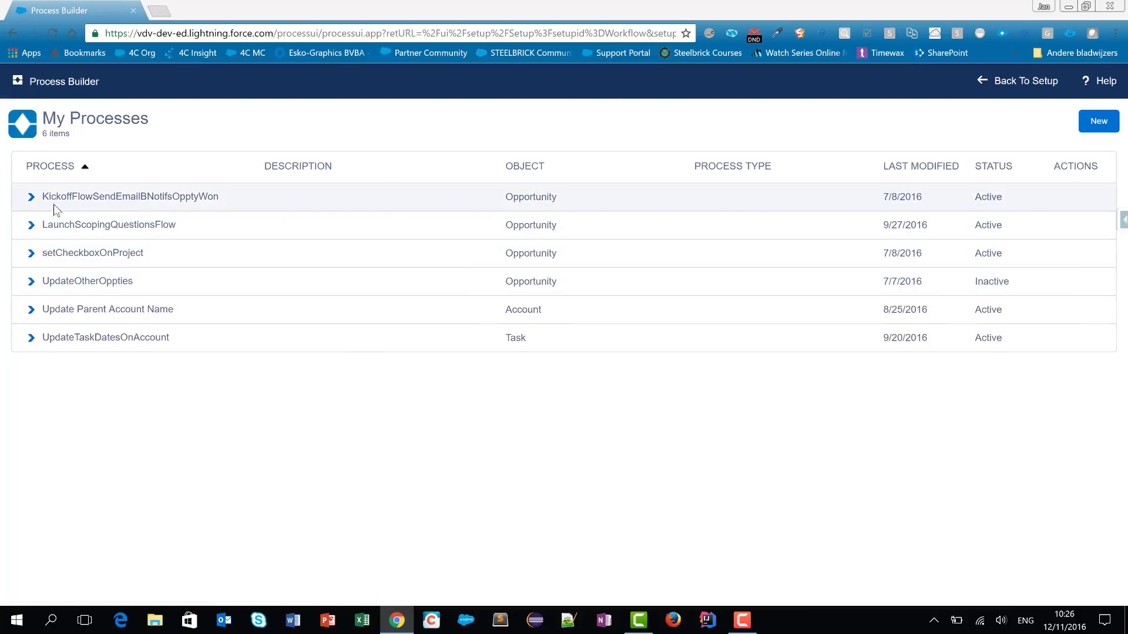
pyautogui.click(32, 225)
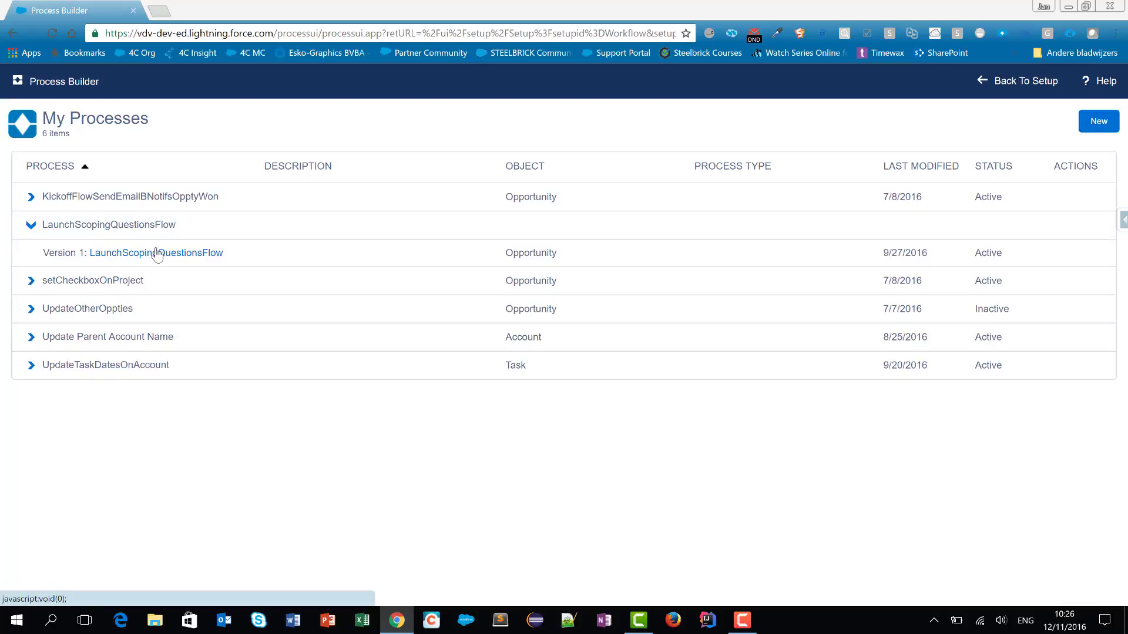
pyautogui.click(207, 253)
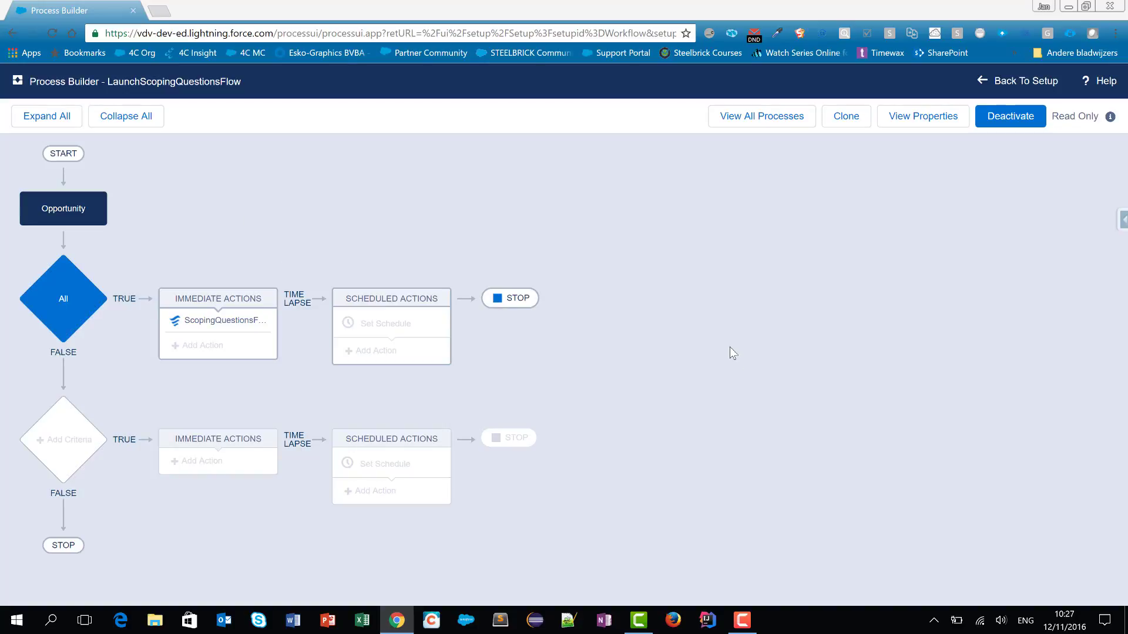
# Examine the process's Opportunity start condition, the All criteria and the ScopingQuestionsFlow action with its flow variable
pyautogui.click(71, 214)
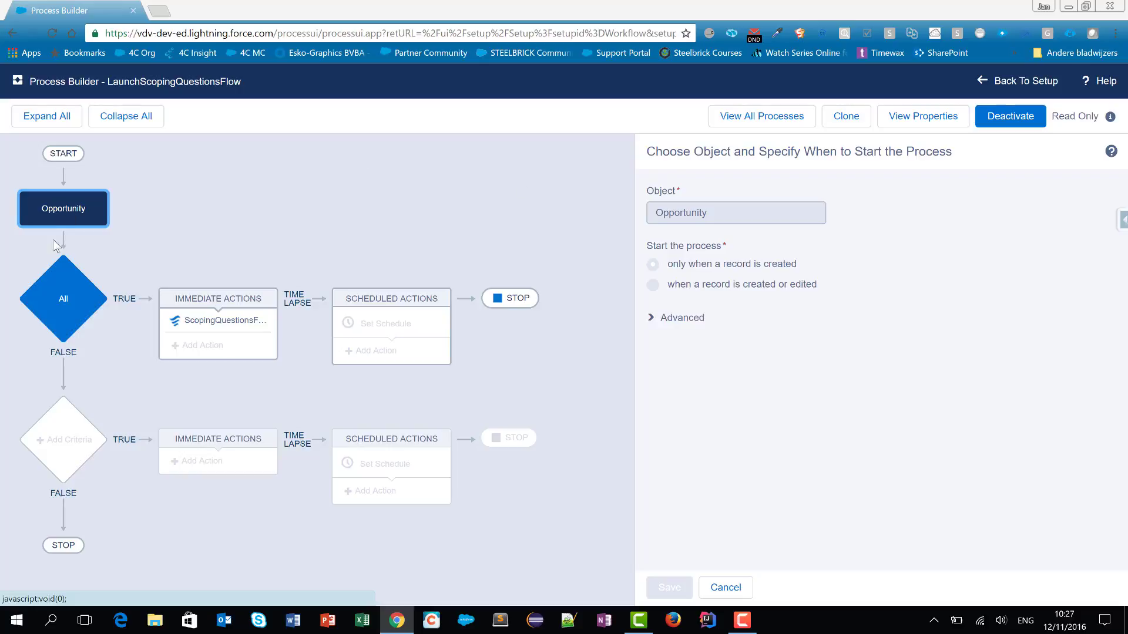
pyautogui.click(62, 306)
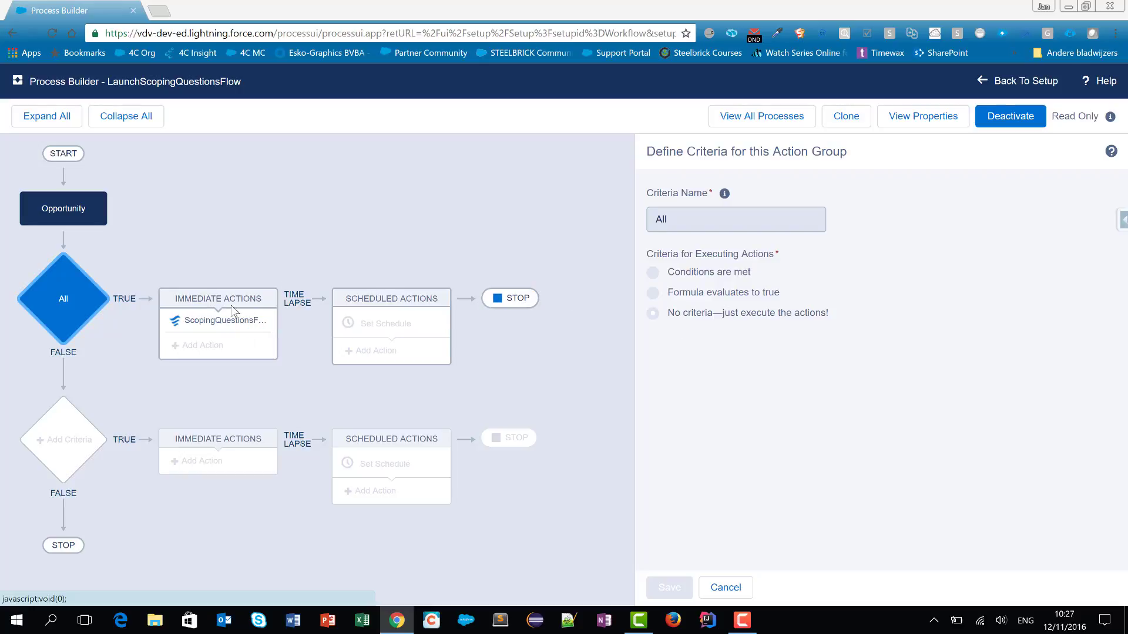
pyautogui.click(227, 327)
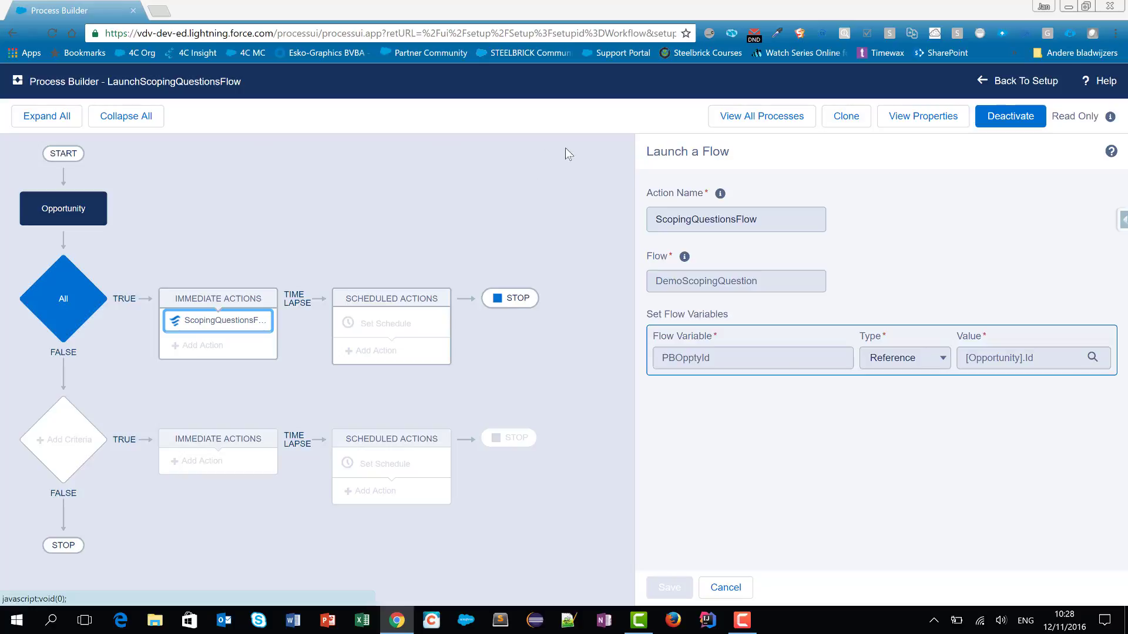
# Return to Setup, find Flows and open the active version of DemoScopingQuestion in the Flow Designer
pyautogui.click(1007, 84)
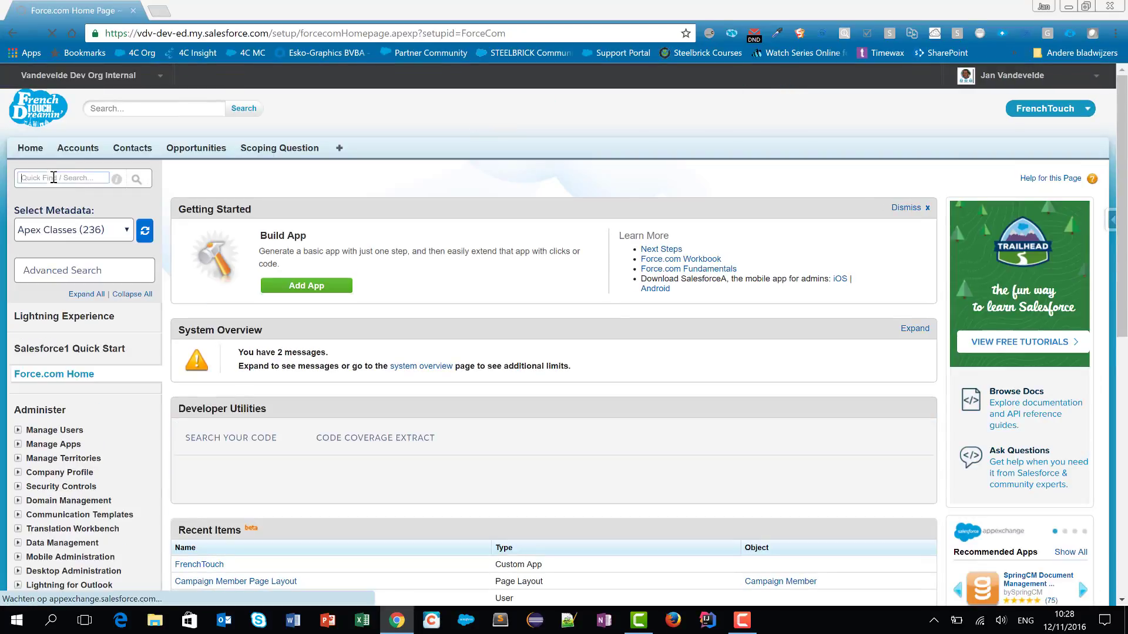
pyautogui.click(55, 177)
pyautogui.write('flow')
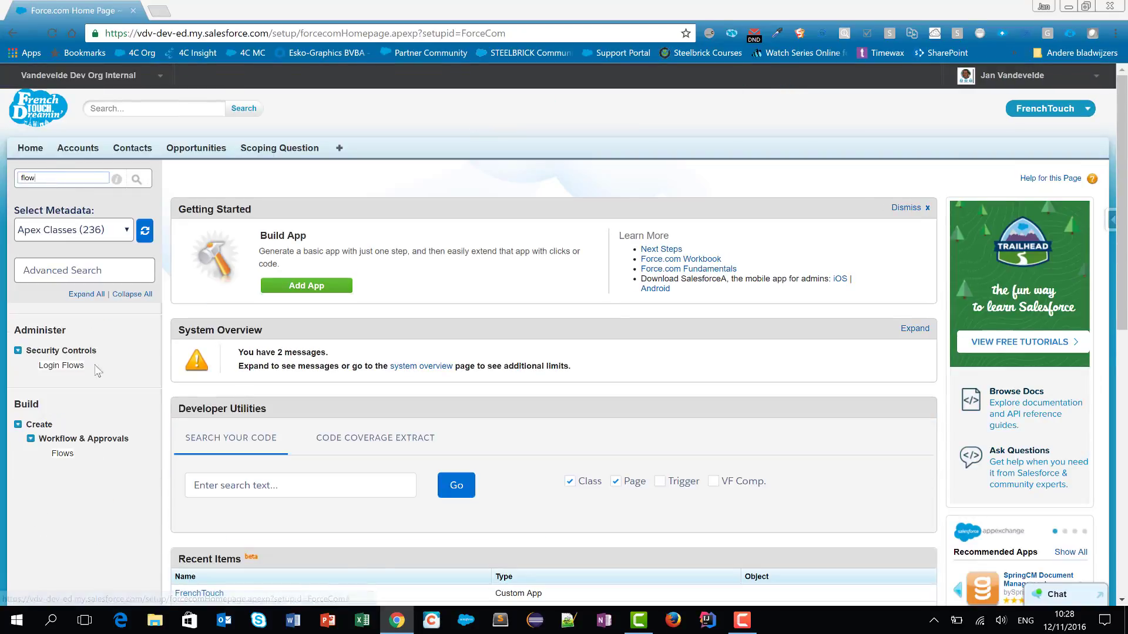
pyautogui.click(62, 454)
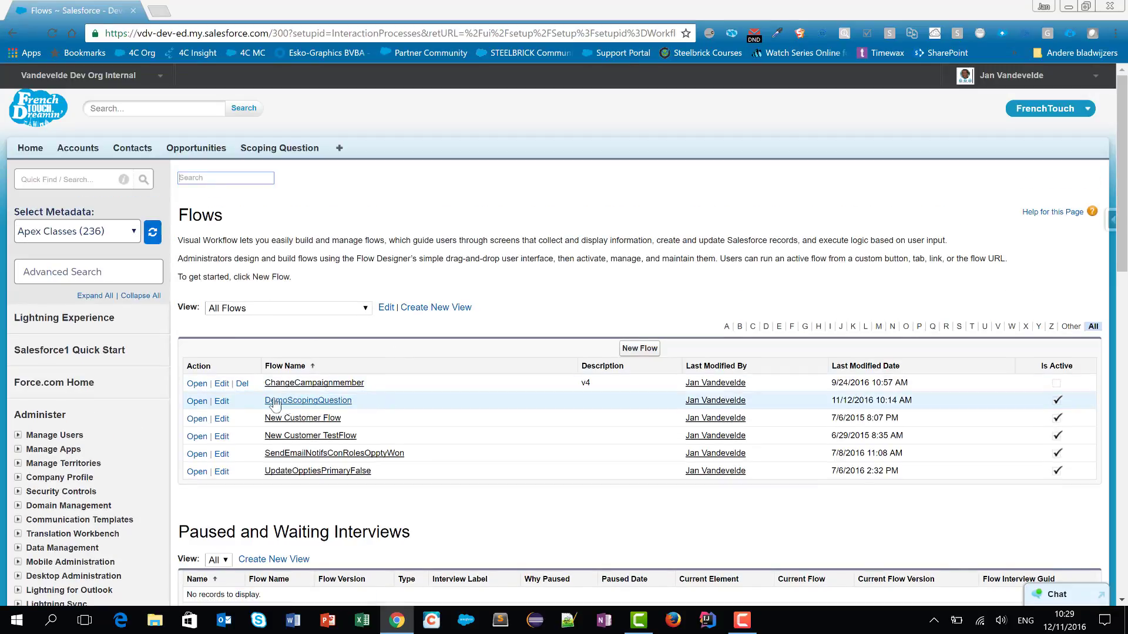
pyautogui.click(293, 401)
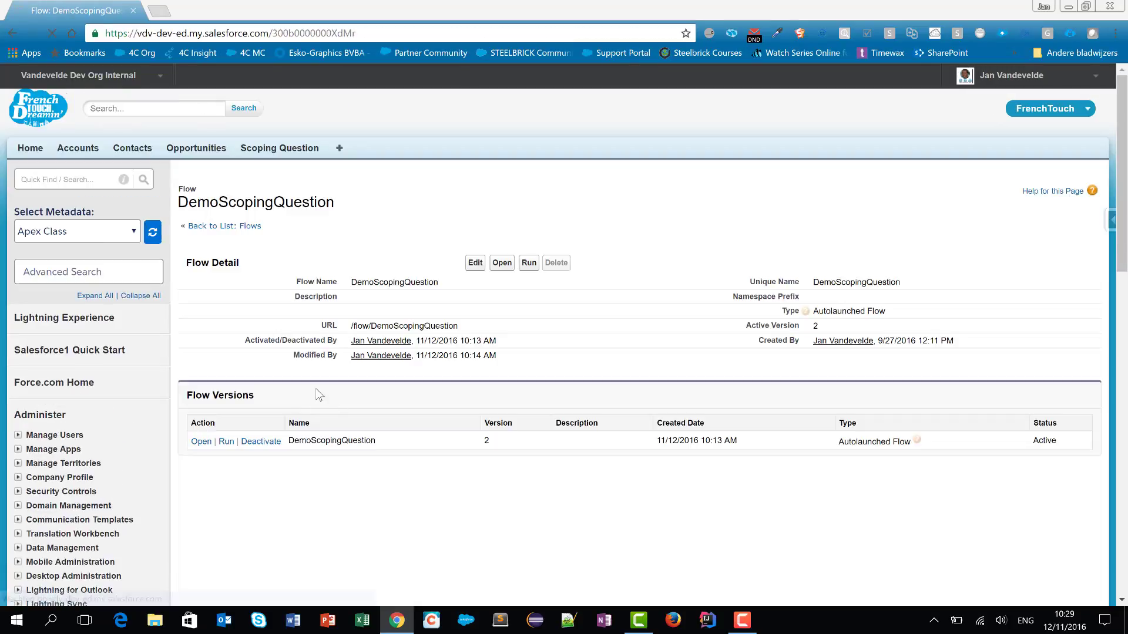
pyautogui.click(200, 442)
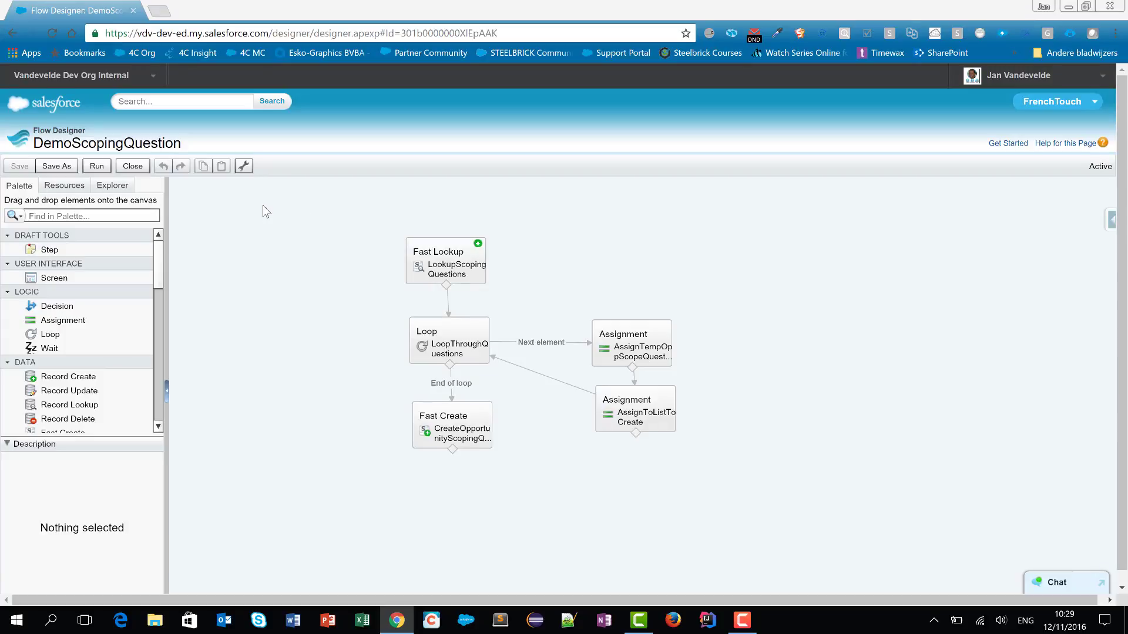
# Examine the definition of the PBOpptyId flow variable and close it without changes
pyautogui.click(113, 186)
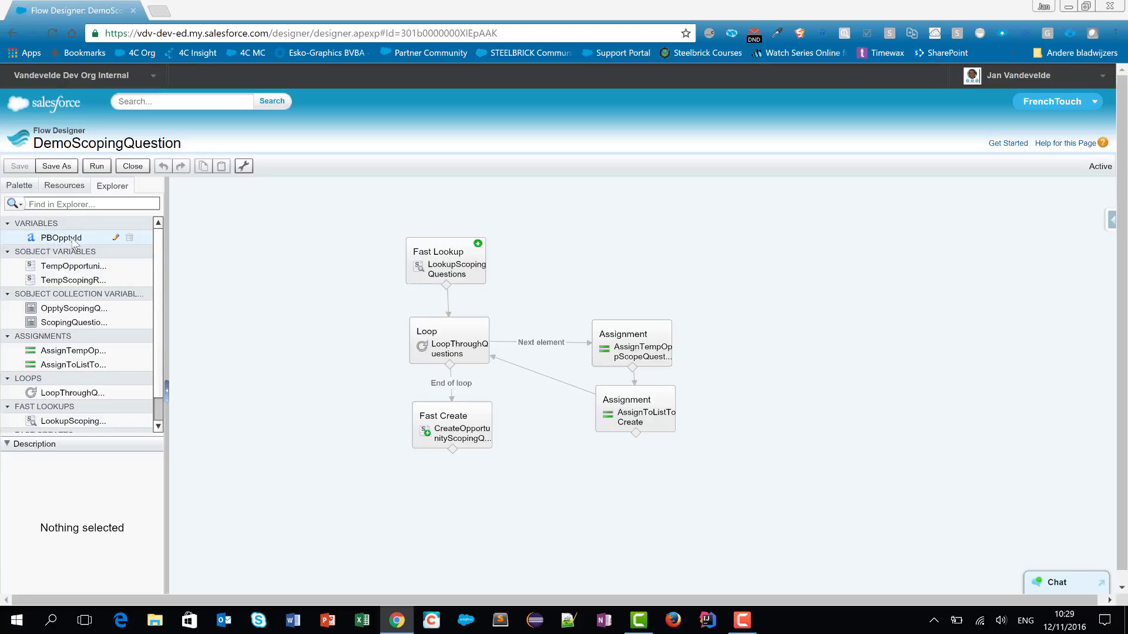
pyautogui.click(111, 241)
pyautogui.click(117, 238)
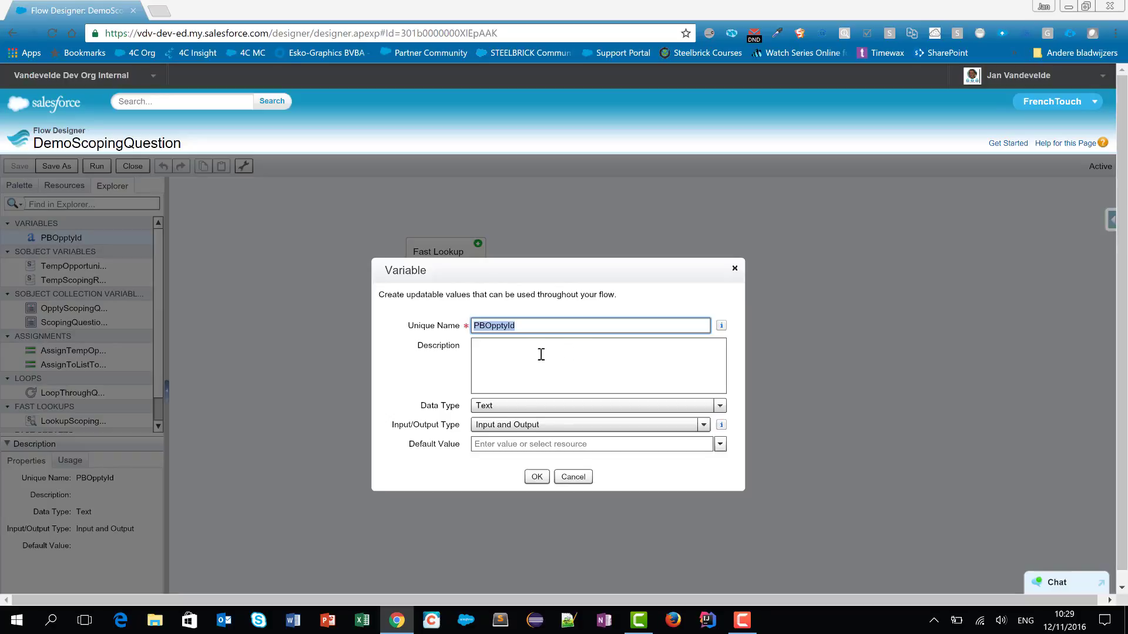
pyautogui.click(573, 477)
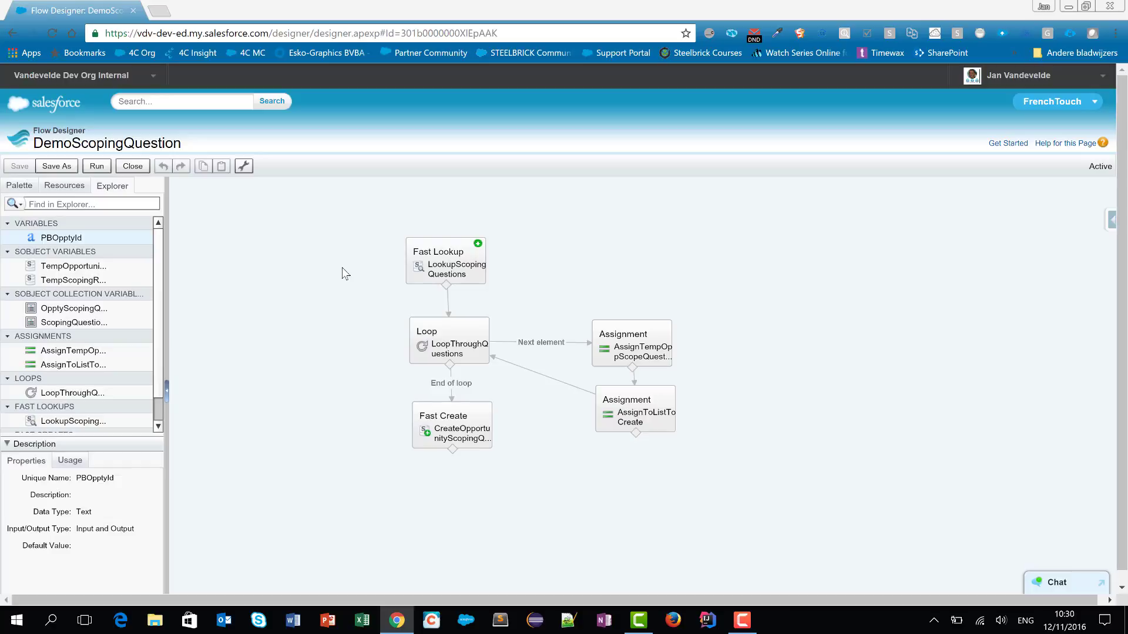
# Review the LookupScopingQuestions Fast Lookup's object, criteria, collection variable and saved fields, and close it without changes
pyautogui.moveTo(443, 267)
pyautogui.click(453, 243)
pyautogui.click(454, 243)
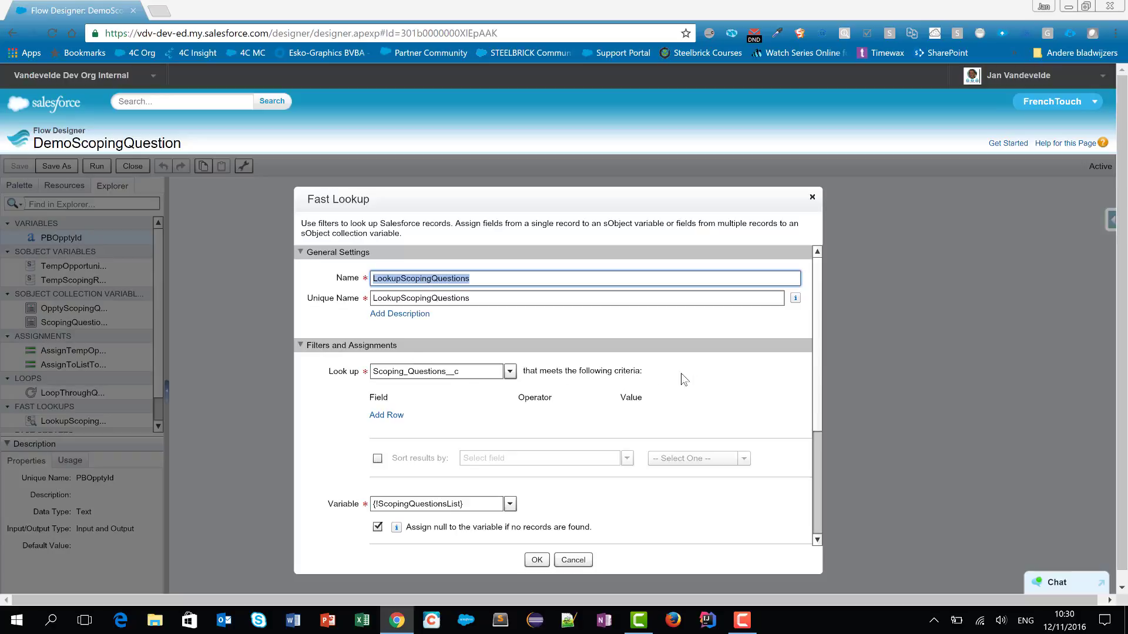
pyautogui.scroll(-1, 712, 386)
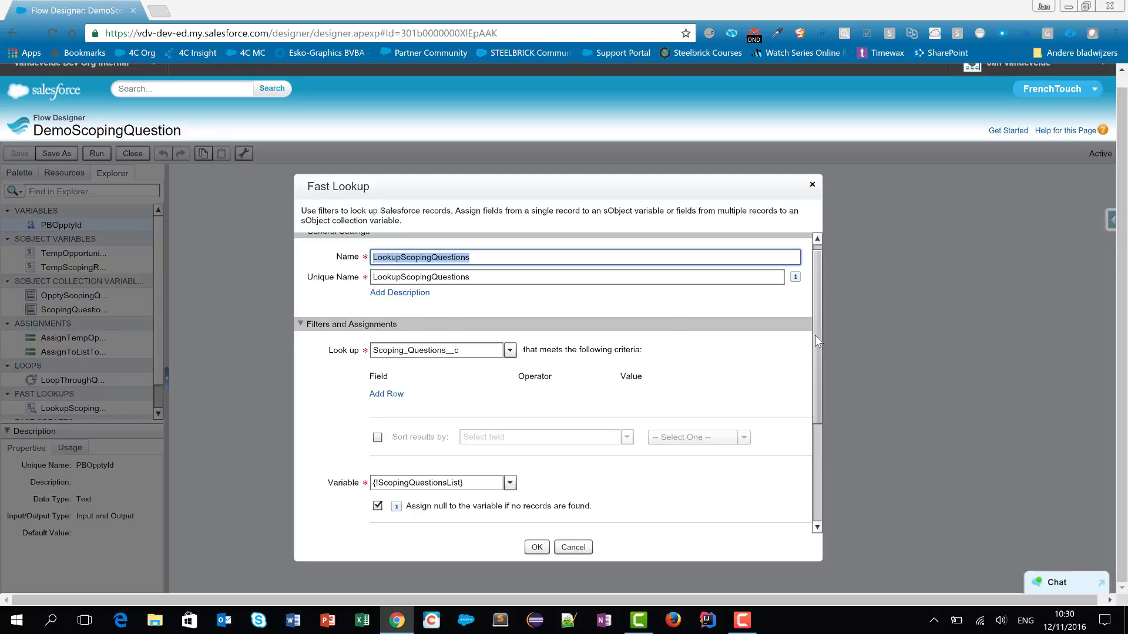
pyautogui.moveTo(815, 335); pyautogui.dragTo(821, 459)
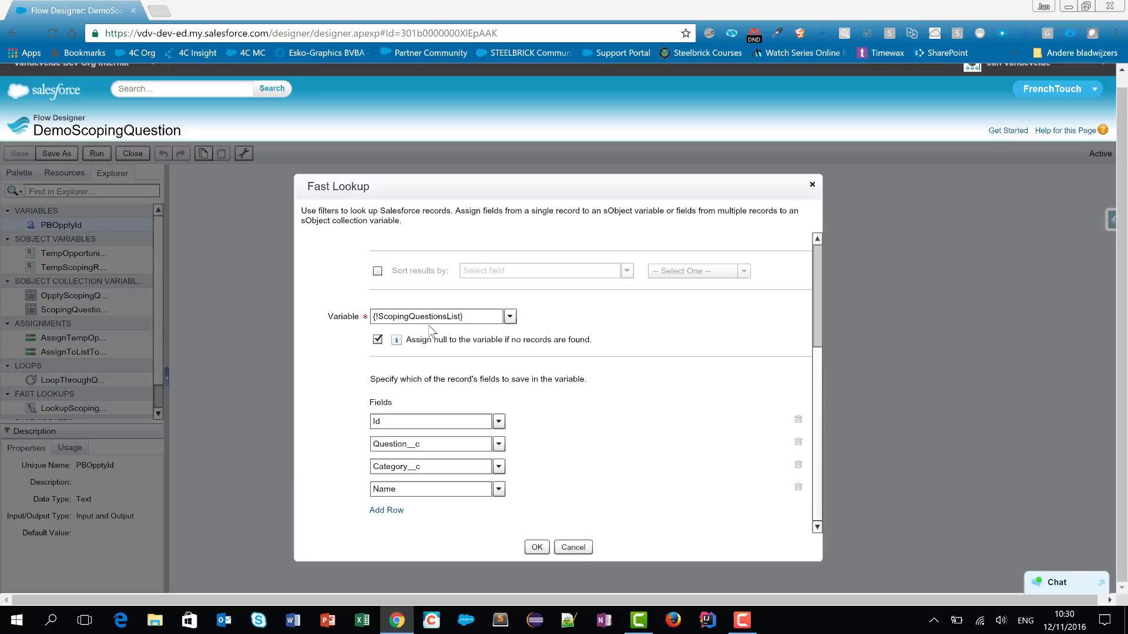
pyautogui.scroll(3, 819, 360)
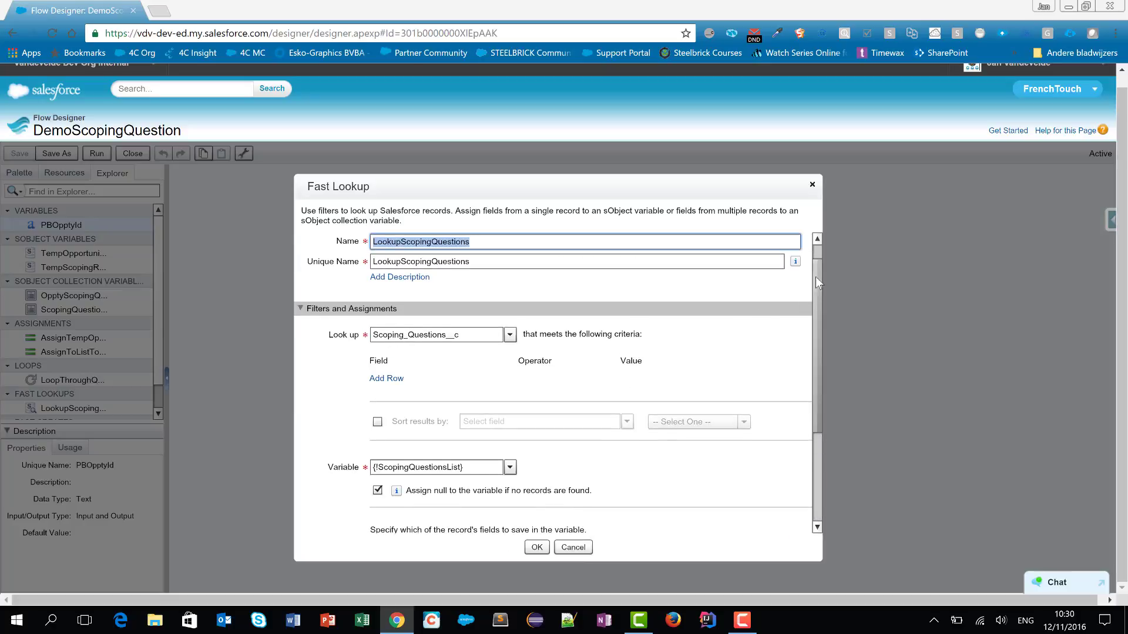
pyautogui.moveTo(815, 277); pyautogui.dragTo(815, 370)
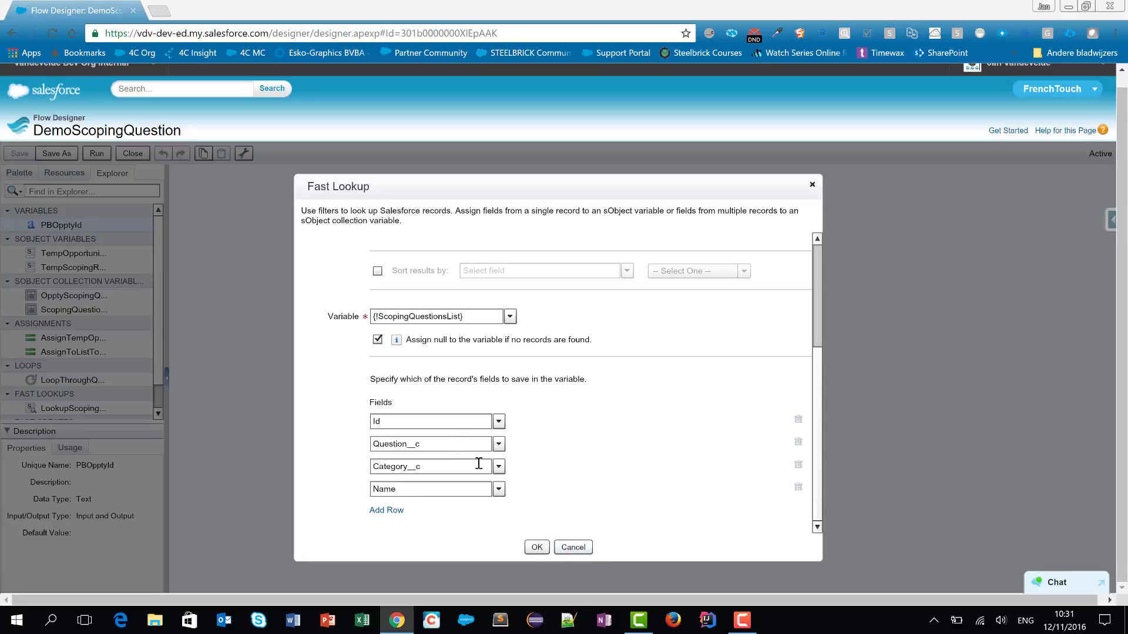
pyautogui.click(578, 549)
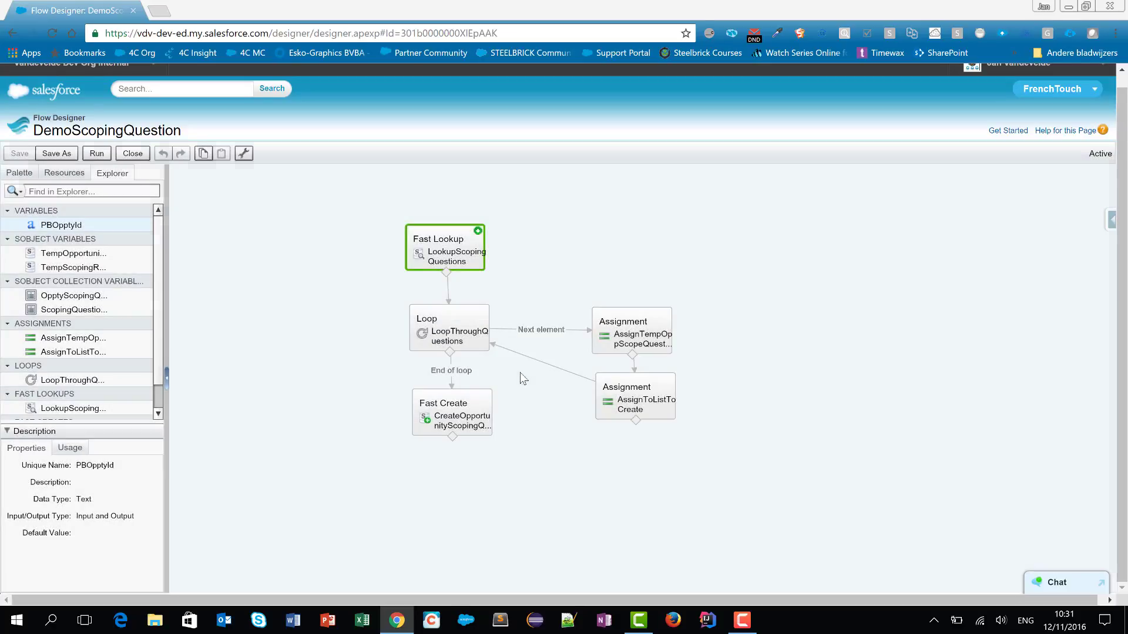
# Review the LoopThroughQuestions loop's collection, iteration order and loop variable, and close it without changes
pyautogui.moveTo(467, 328)
pyautogui.click(459, 311)
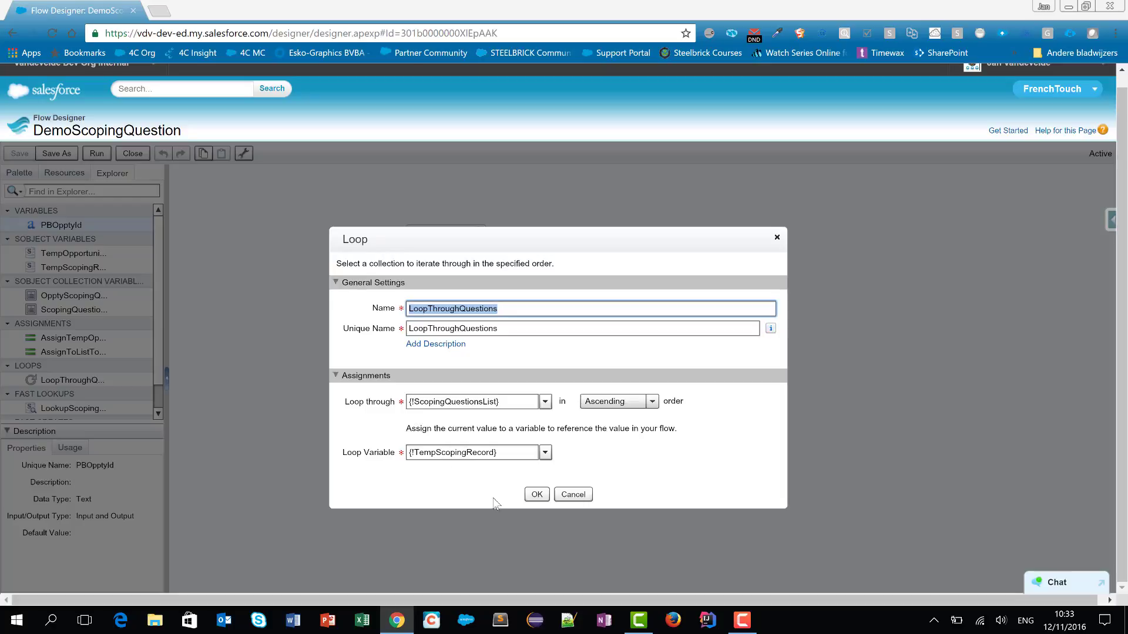
pyautogui.click(567, 495)
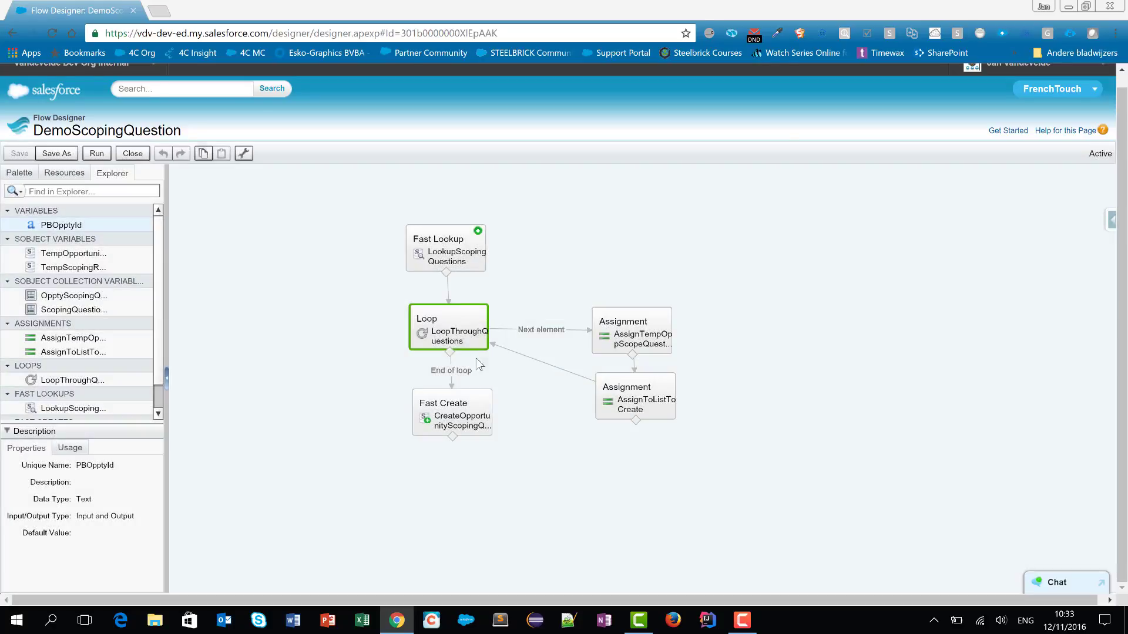
# Review the variables, operators and values in the AssignTempOppScopeQuestion and AssignToListToCreate assignments, closing each without changes
pyautogui.moveTo(460, 340)
pyautogui.click(640, 315)
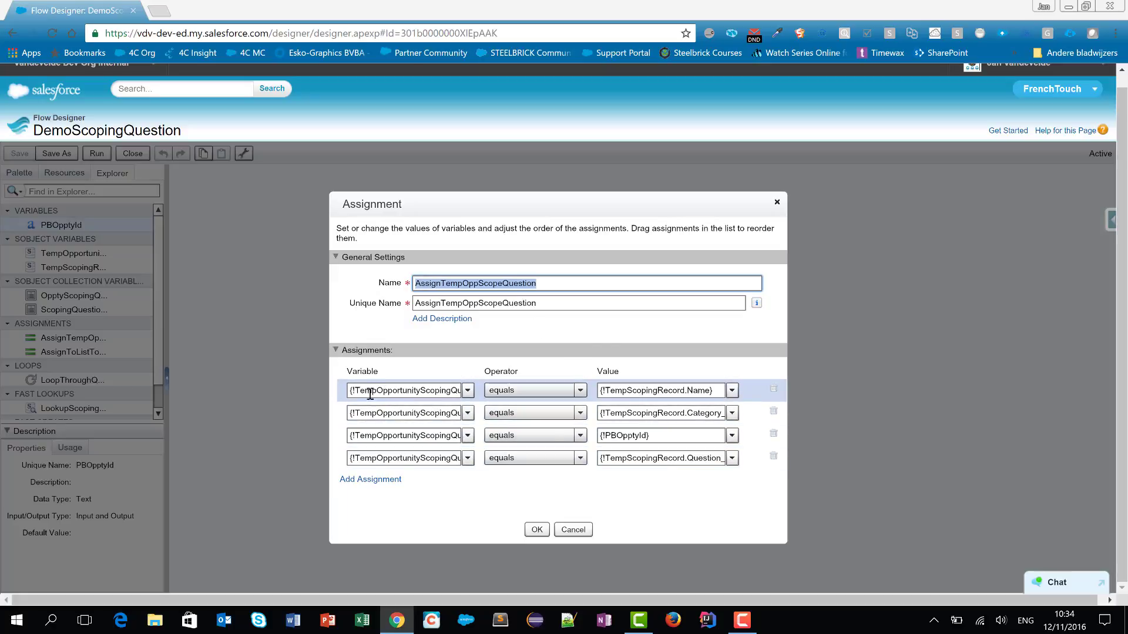
pyautogui.click(573, 531)
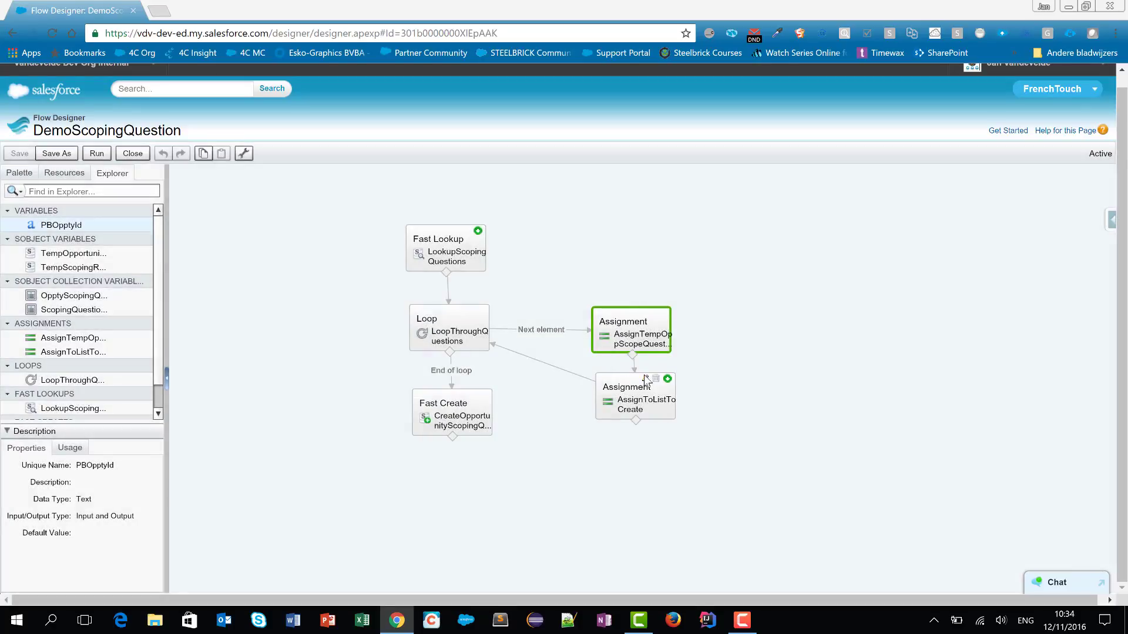
pyautogui.doubleClick(646, 380)
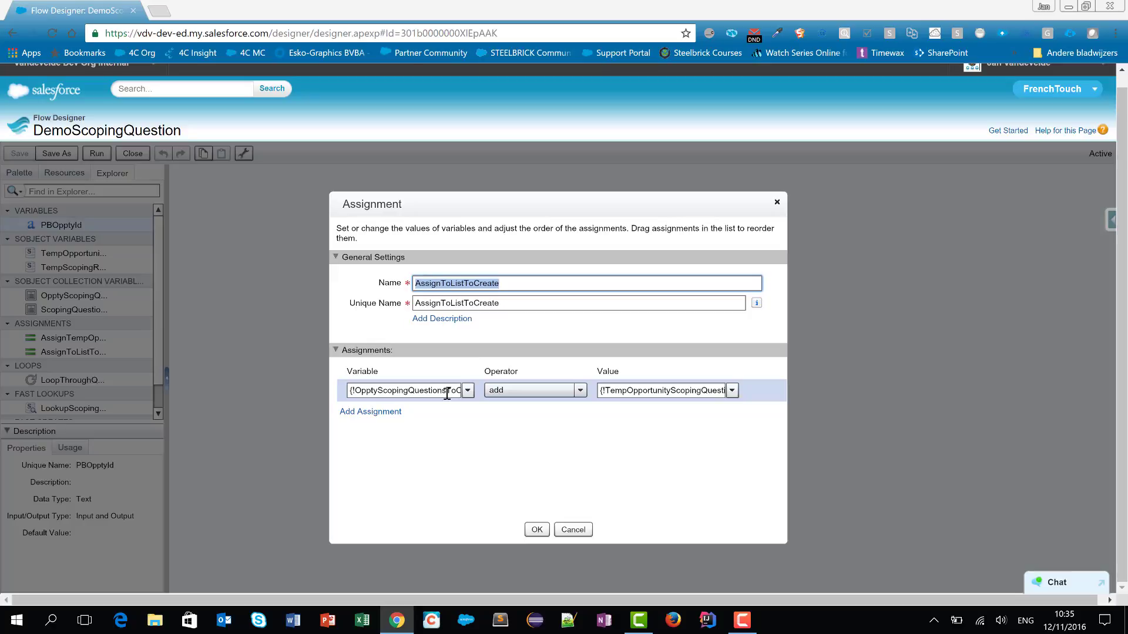
pyautogui.click(573, 529)
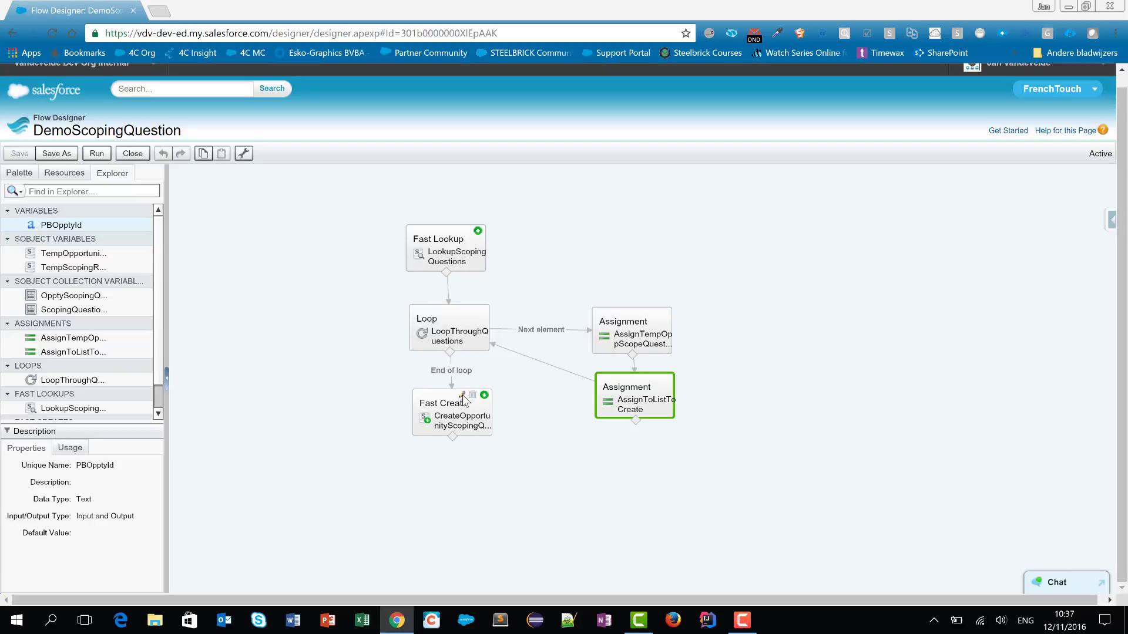
# Review the collection variable used by the CreateOpportunityScopingQuestions Fast Create, close it without changes and exit the Flow Designer
pyautogui.click(464, 401)
pyautogui.click(463, 395)
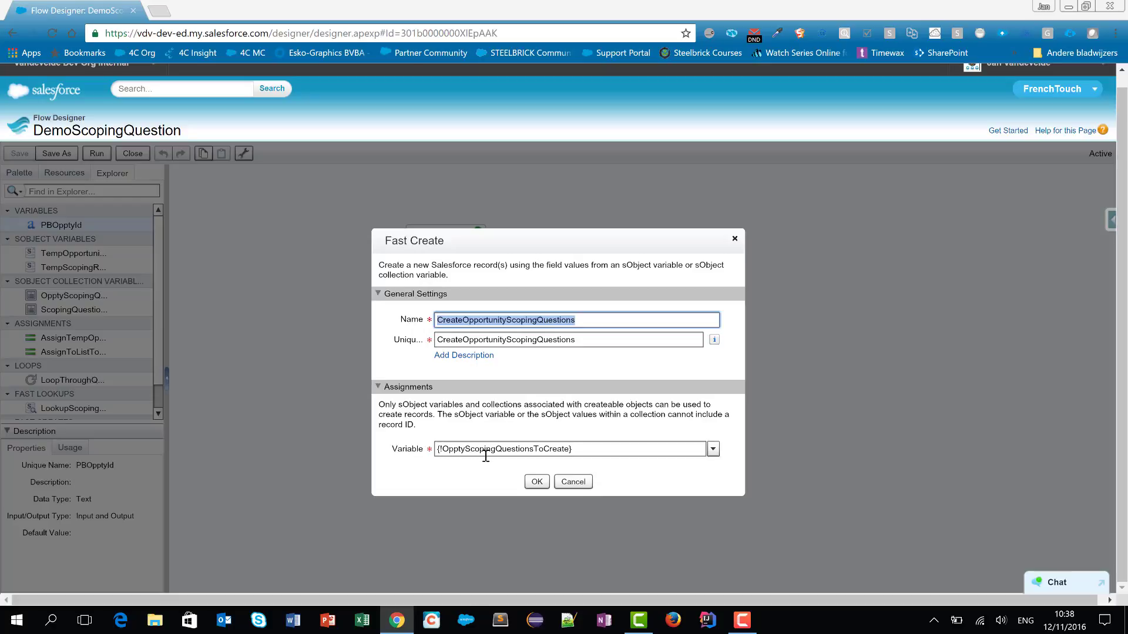
pyautogui.click(568, 484)
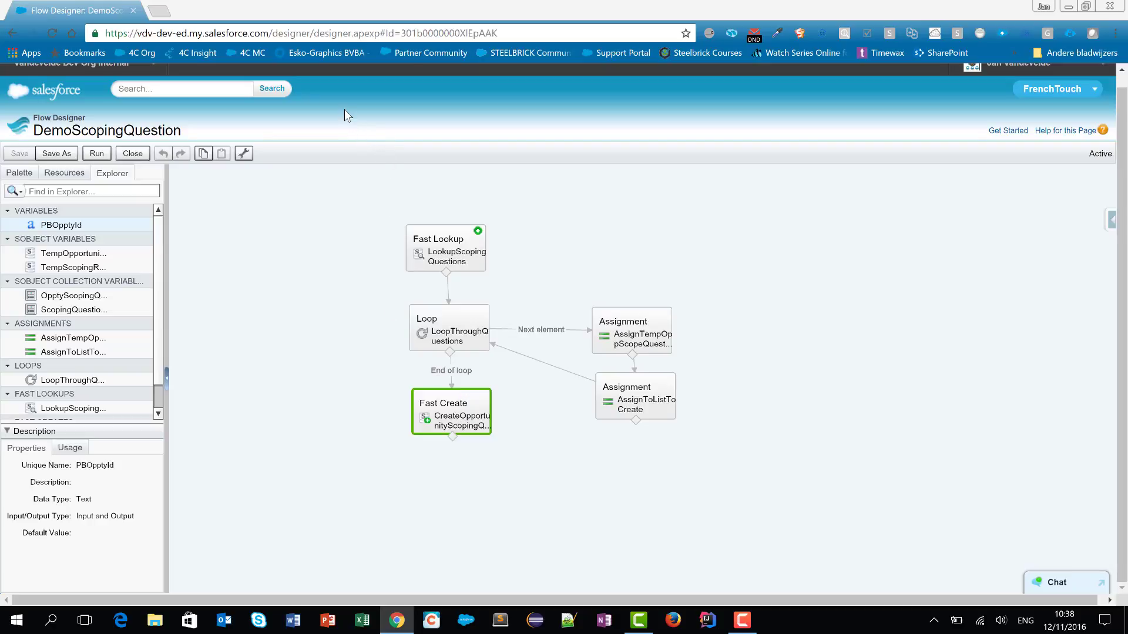
pyautogui.click(135, 154)
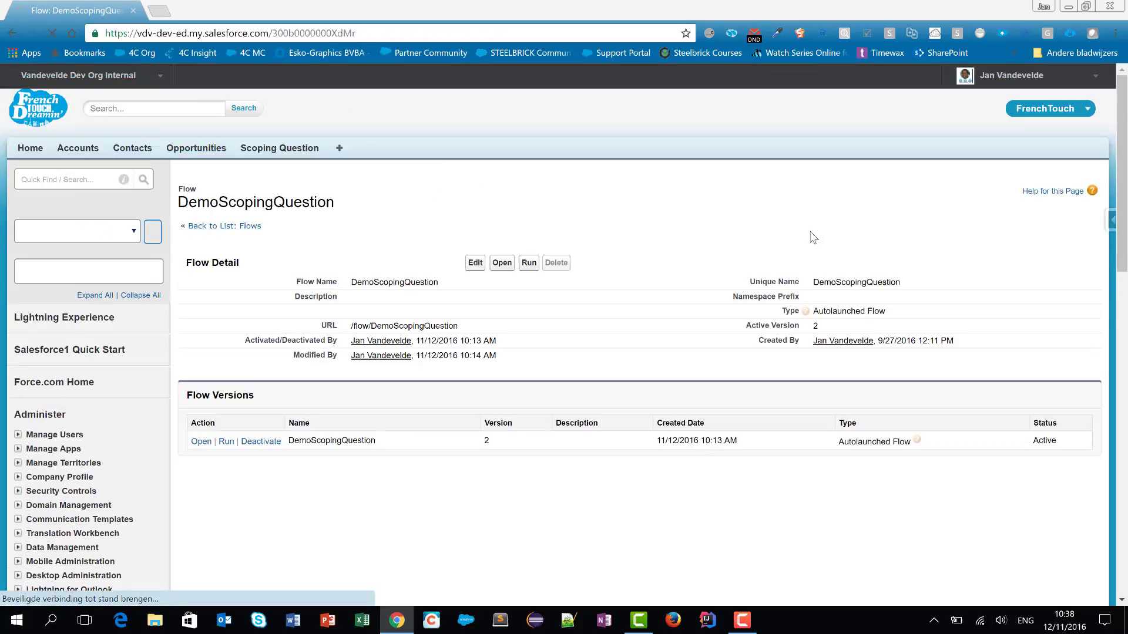